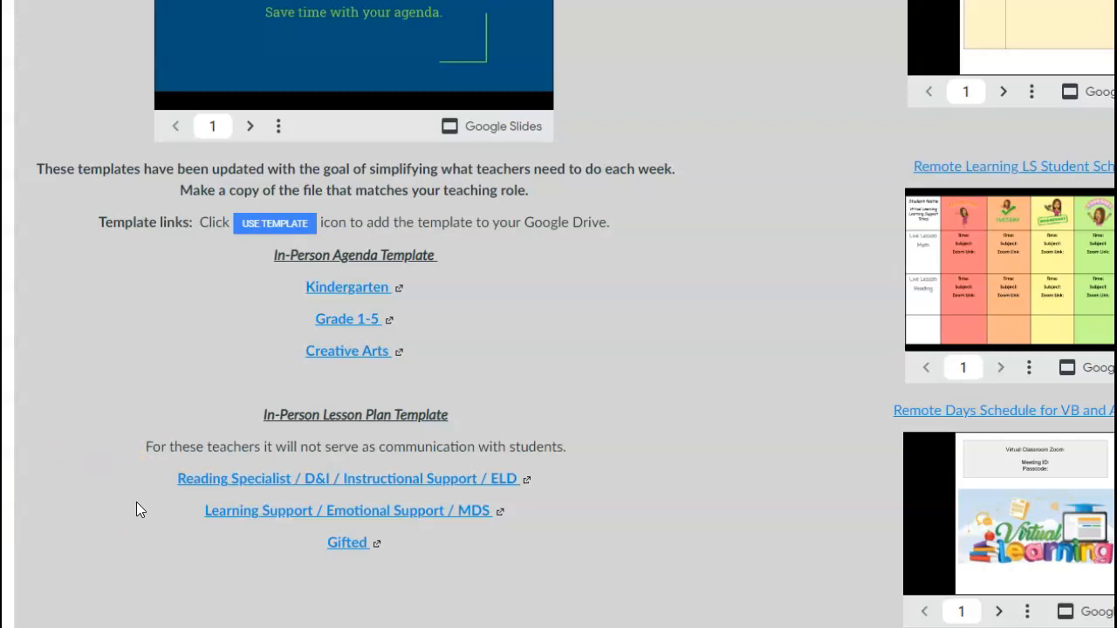
Open the Grade 1-5 in-person agenda template and use it to create a presentation in Google Drive
click(364, 319)
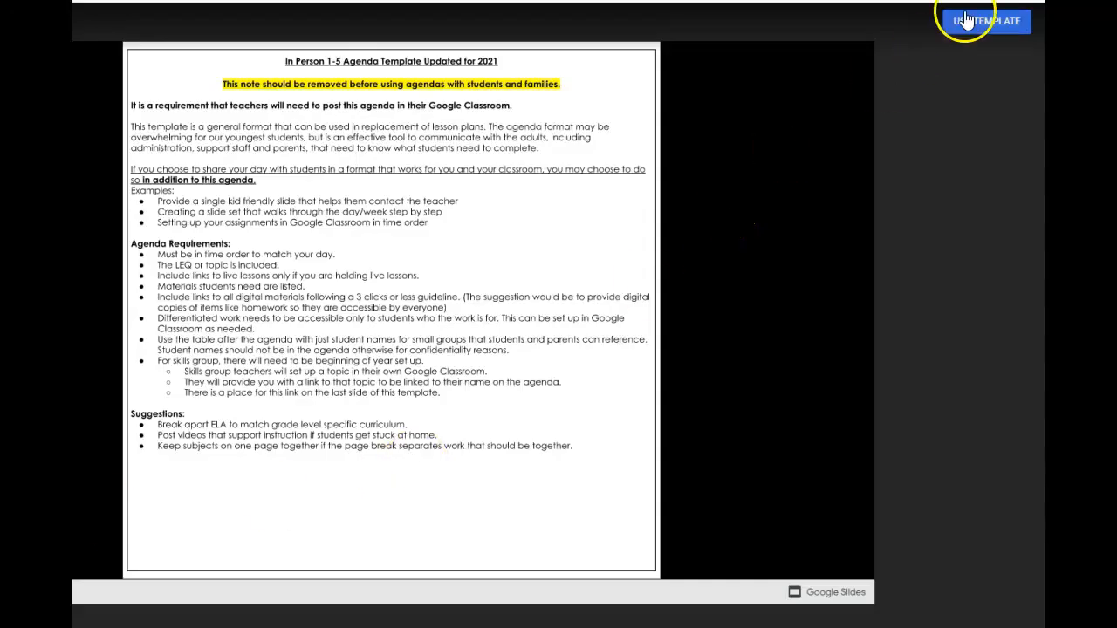
click(977, 26)
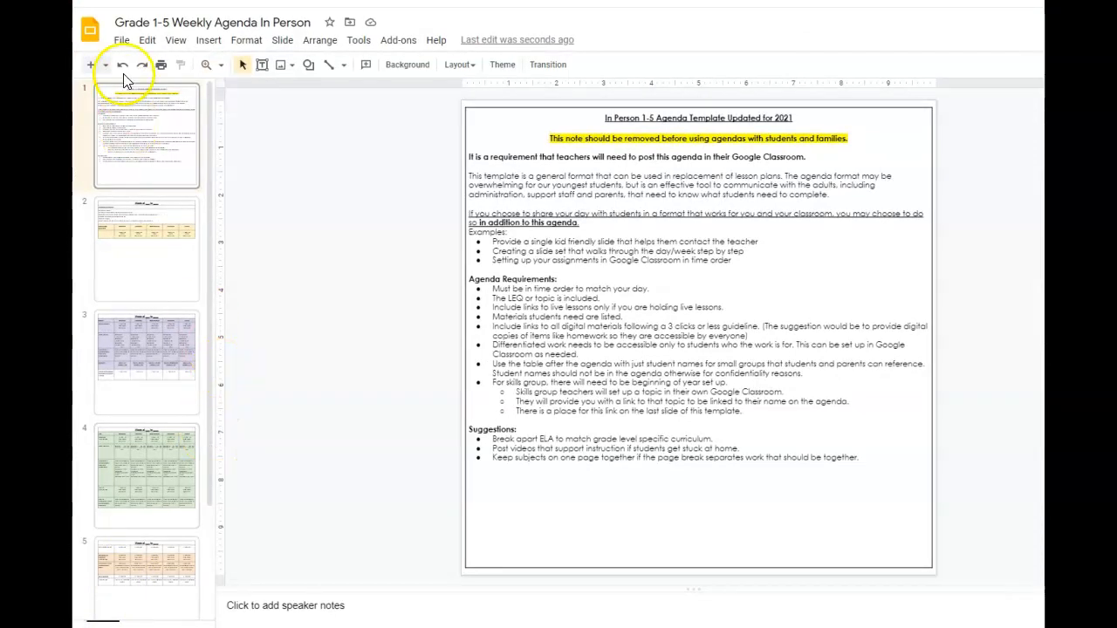
Start a copy of the entire presentation, naming it with the teacher's name followed by "Weekly Agenda 2021-2022"
click(122, 41)
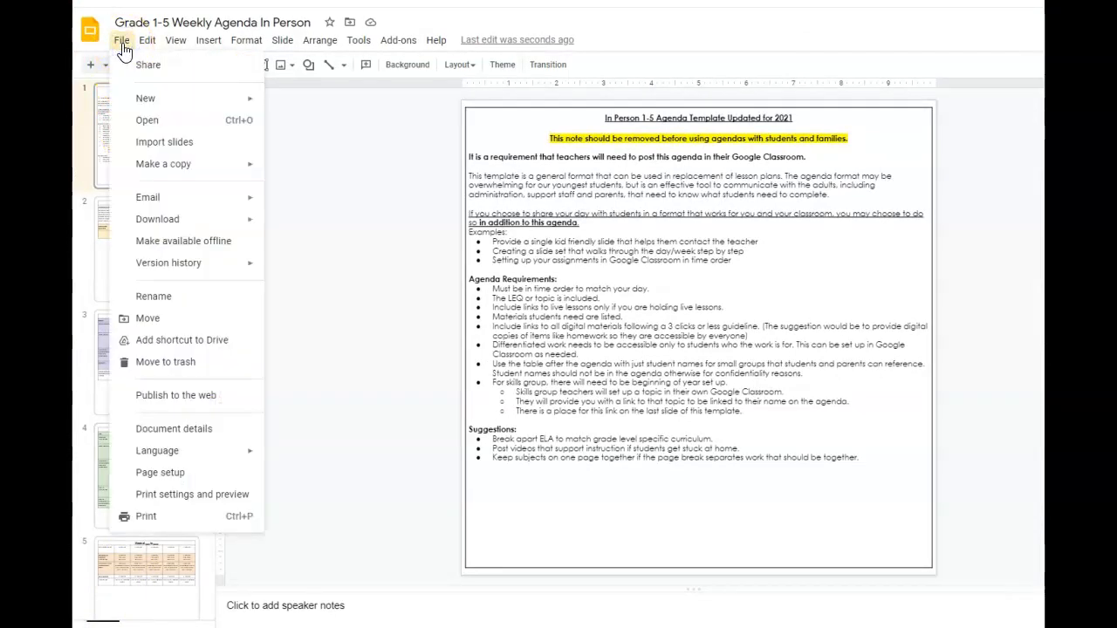
mouse_move(145, 173)
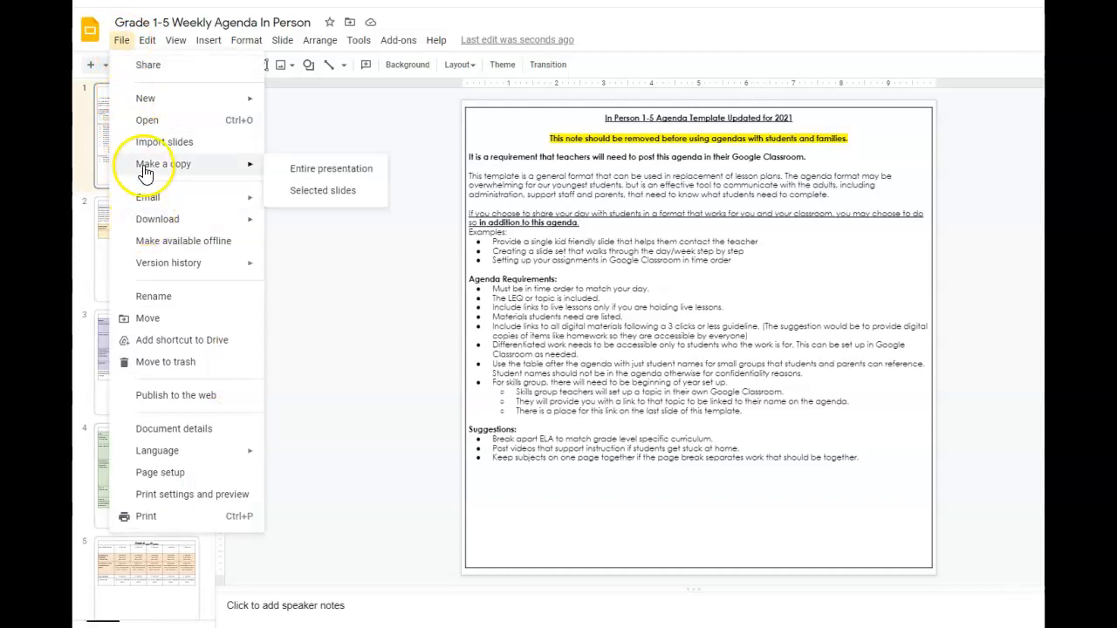
click(314, 172)
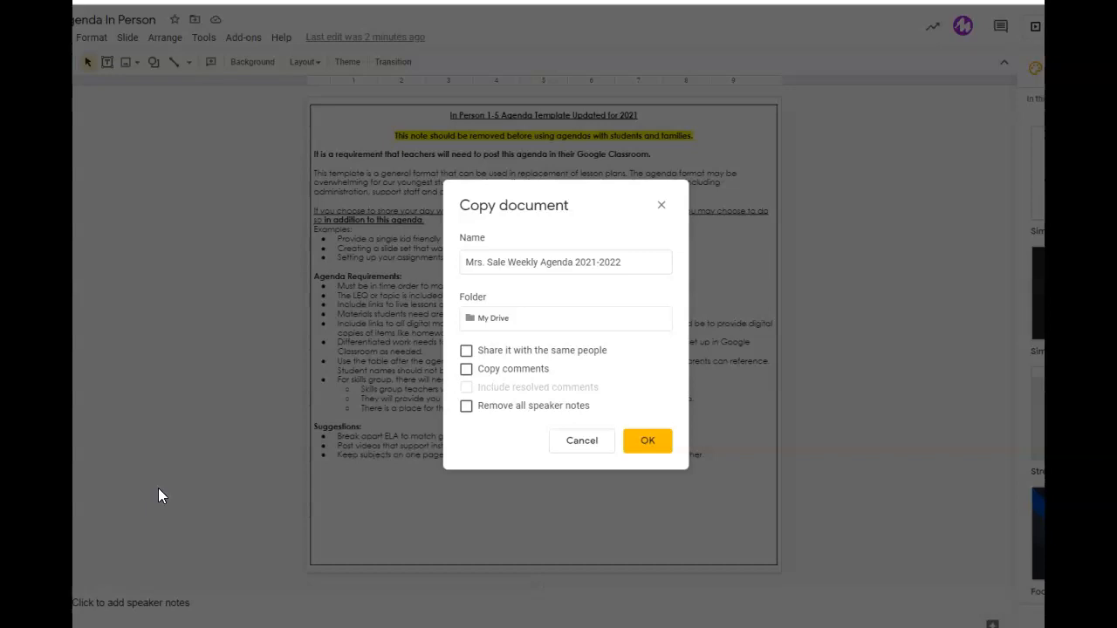
click(501, 262)
key(BackSpace)
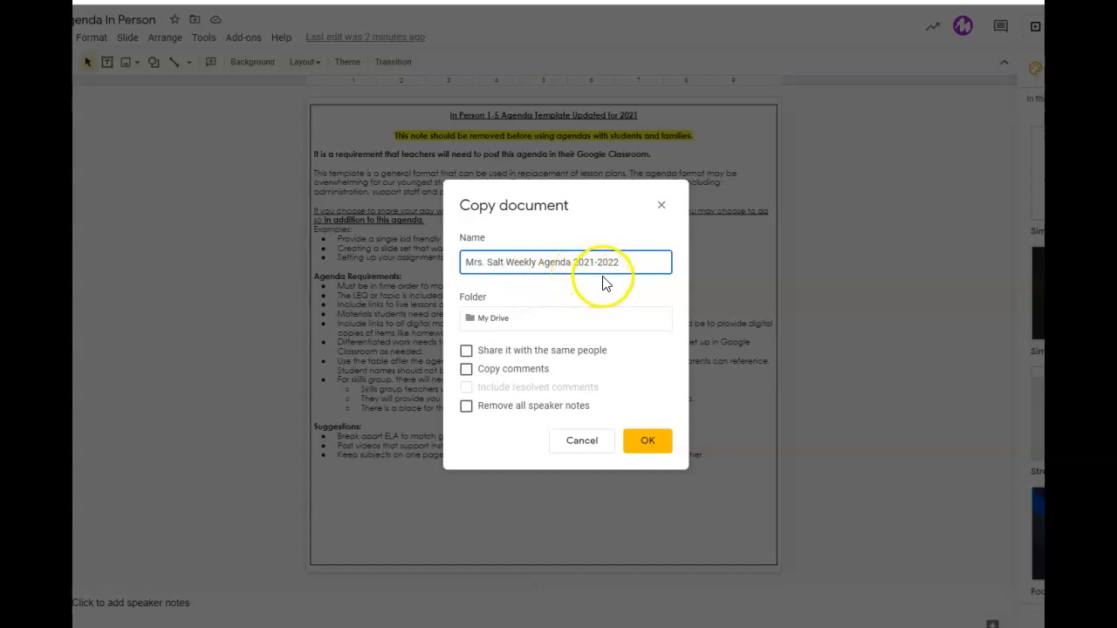
Choose the "Agenda for 2021-2022" folder in My Drive as the copy's location and create the copy
click(506, 321)
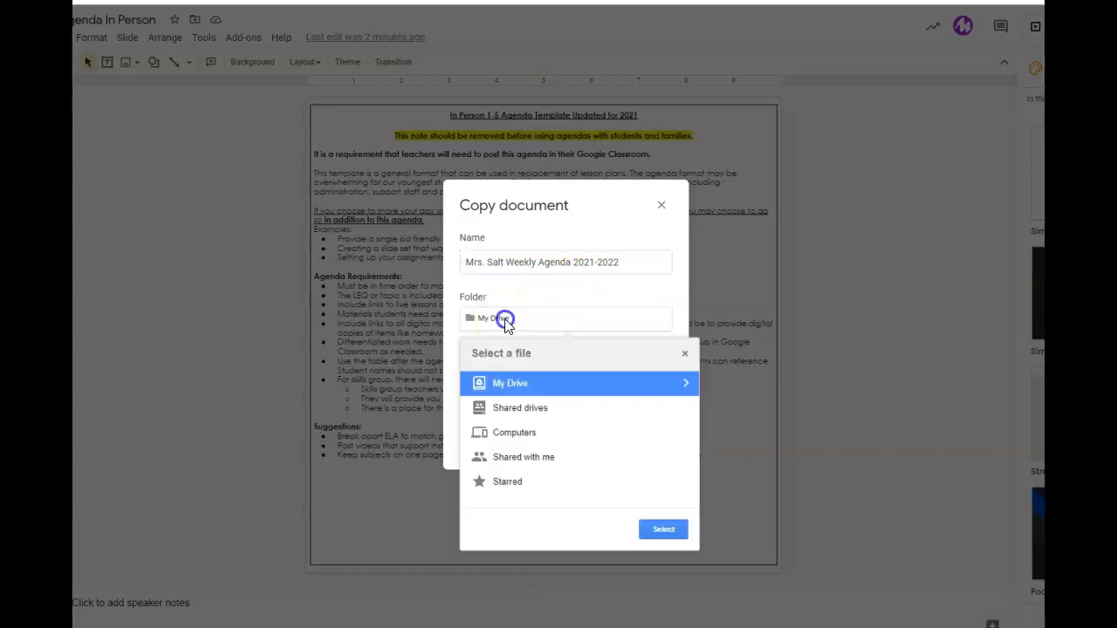
click(688, 384)
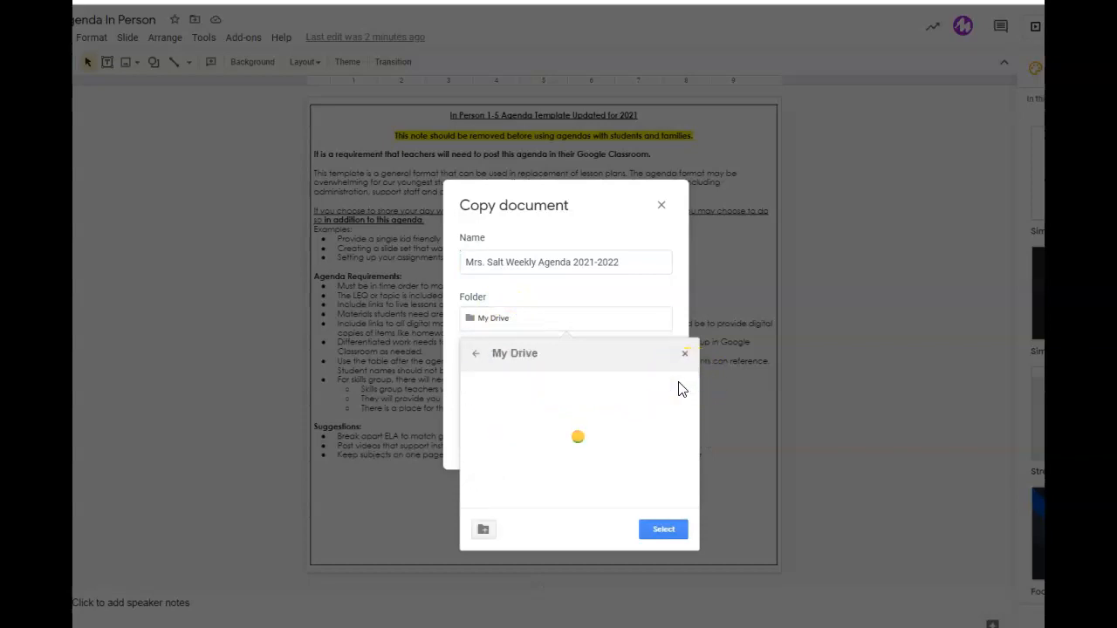
click(636, 394)
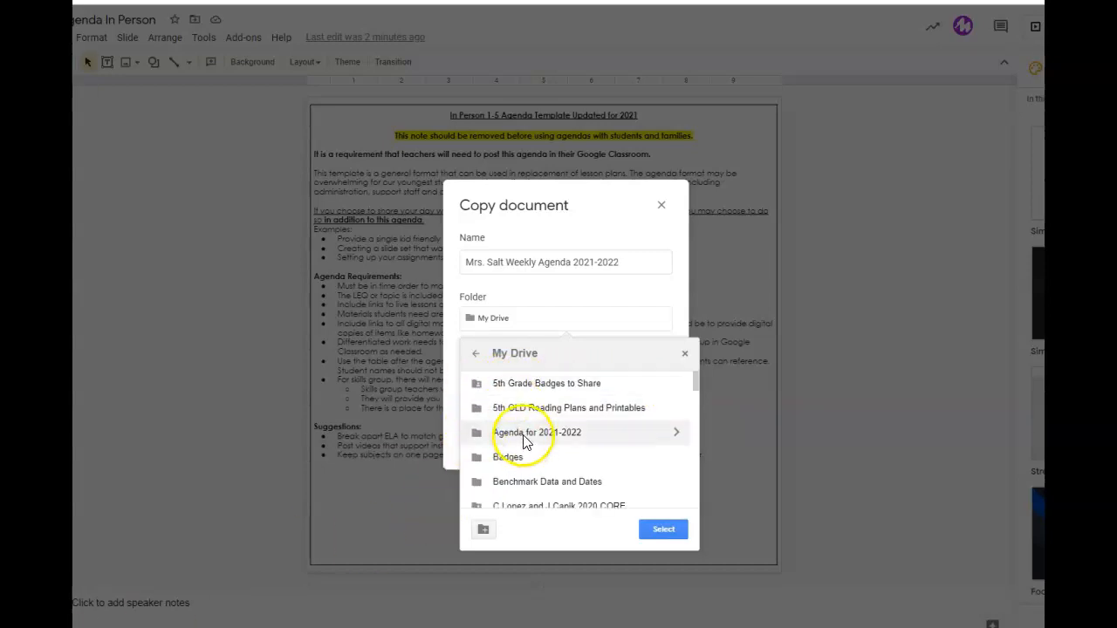
click(524, 434)
click(677, 432)
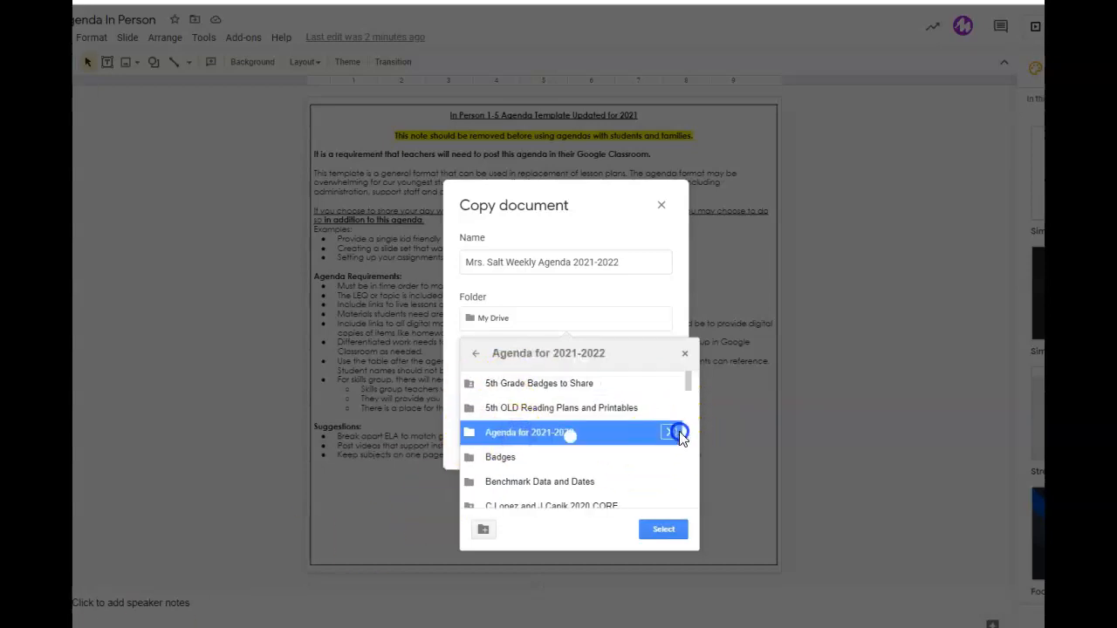
click(672, 529)
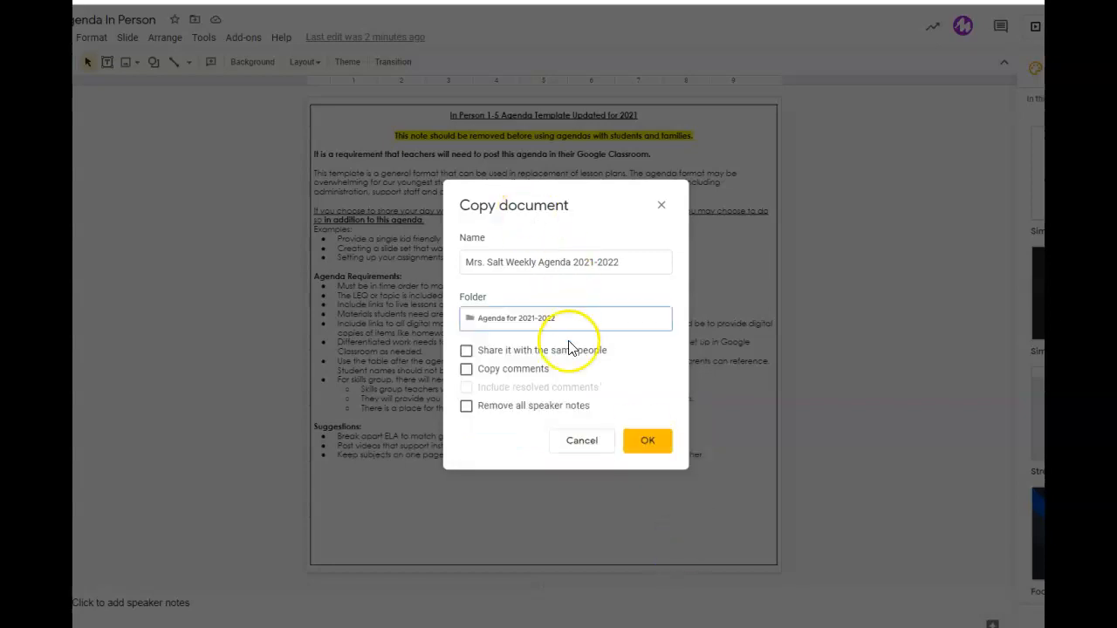
click(645, 444)
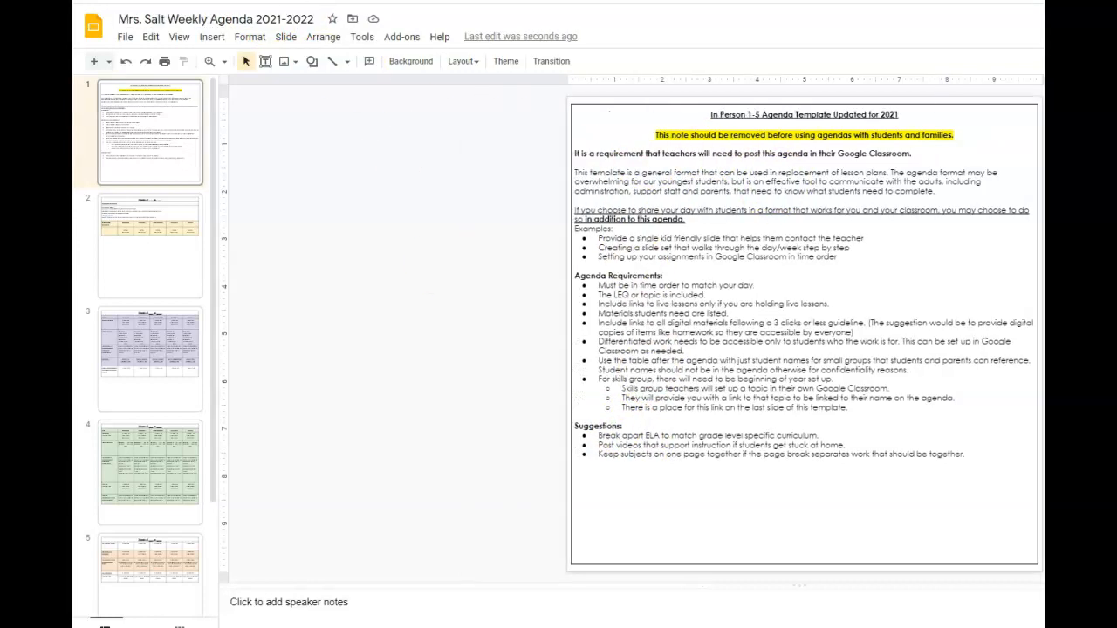
Delete the first slide, which holds the template note and agenda requirements, from the copied agenda
click(141, 145)
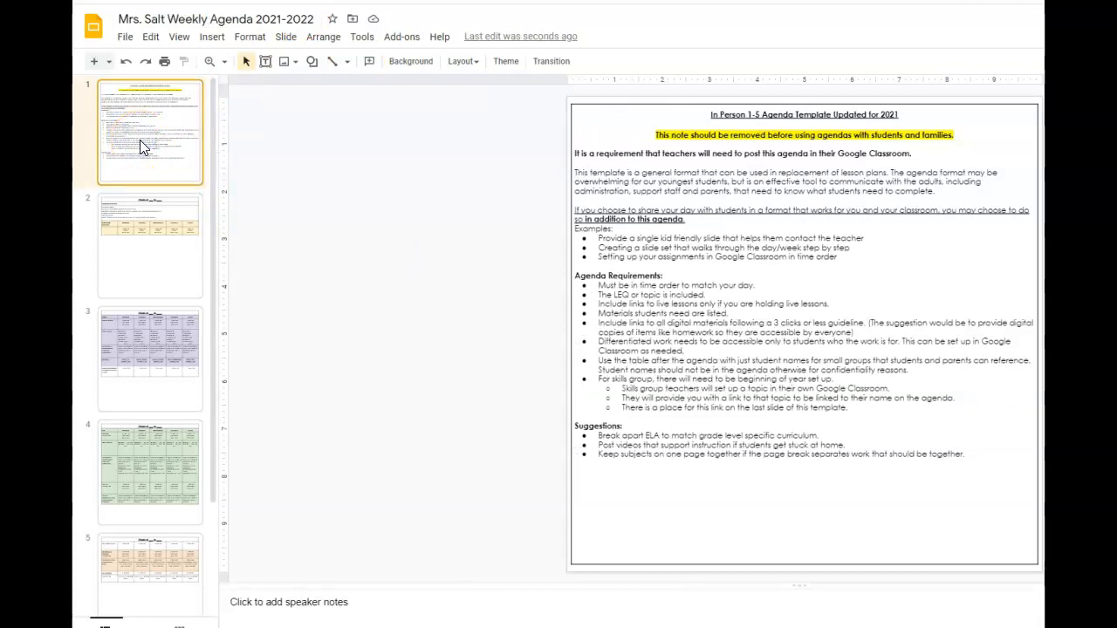
key(Delete)
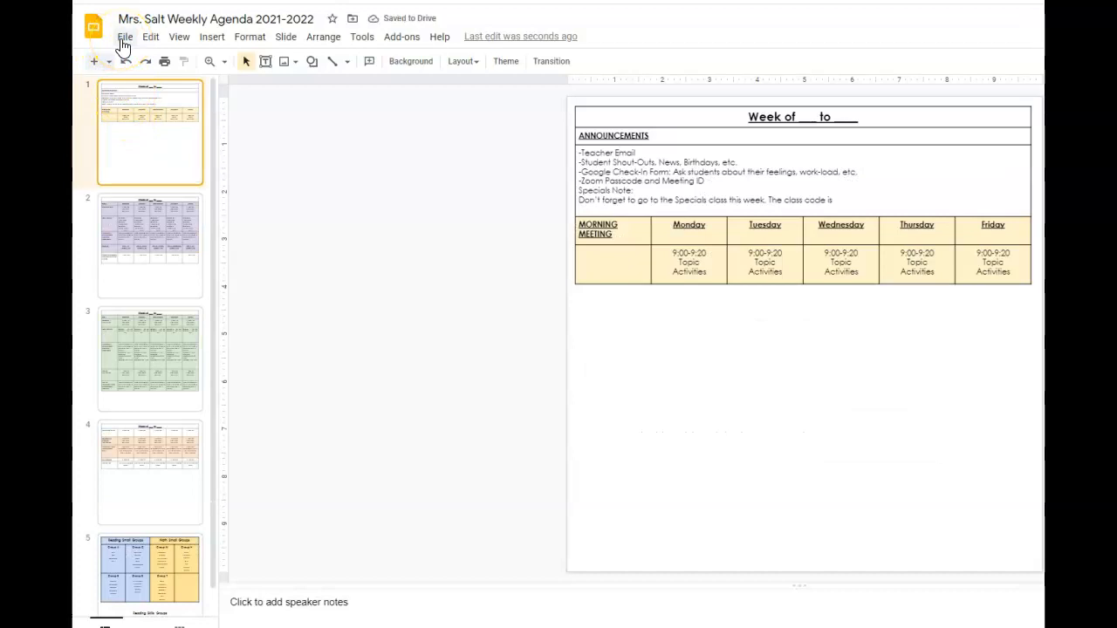
Publish the agenda presentation to the web with the default link settings and copy its published link
click(124, 40)
click(188, 397)
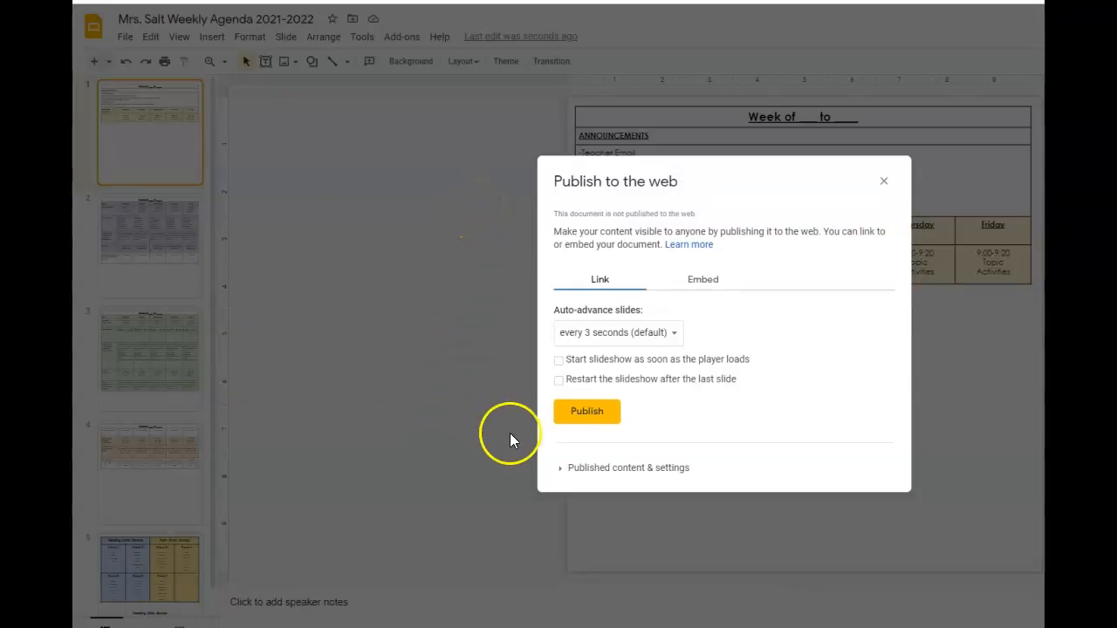
click(587, 416)
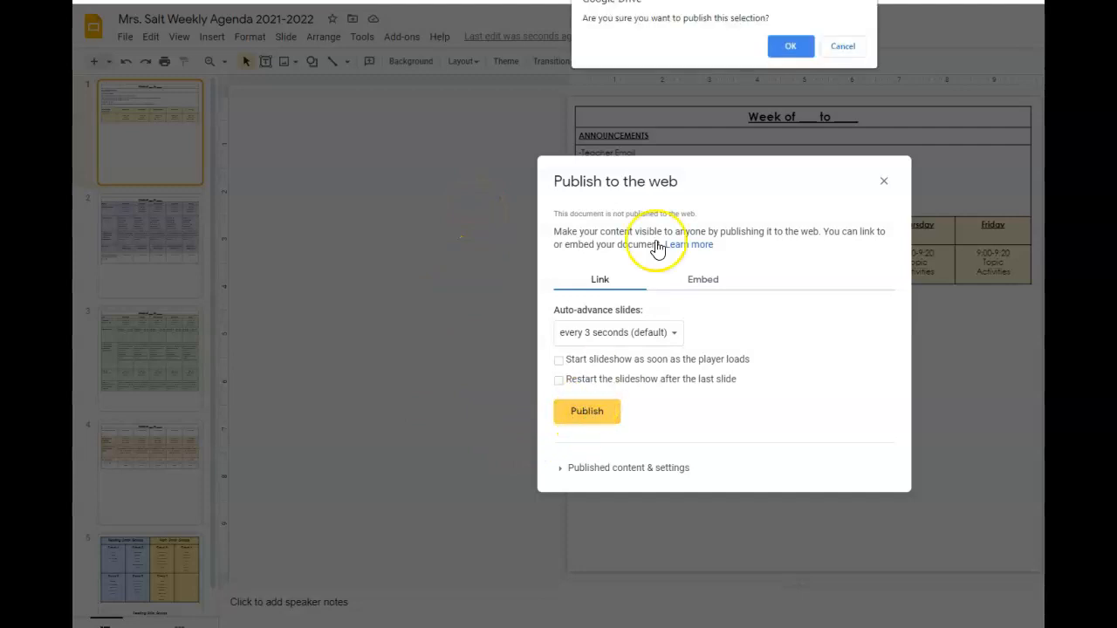
click(789, 46)
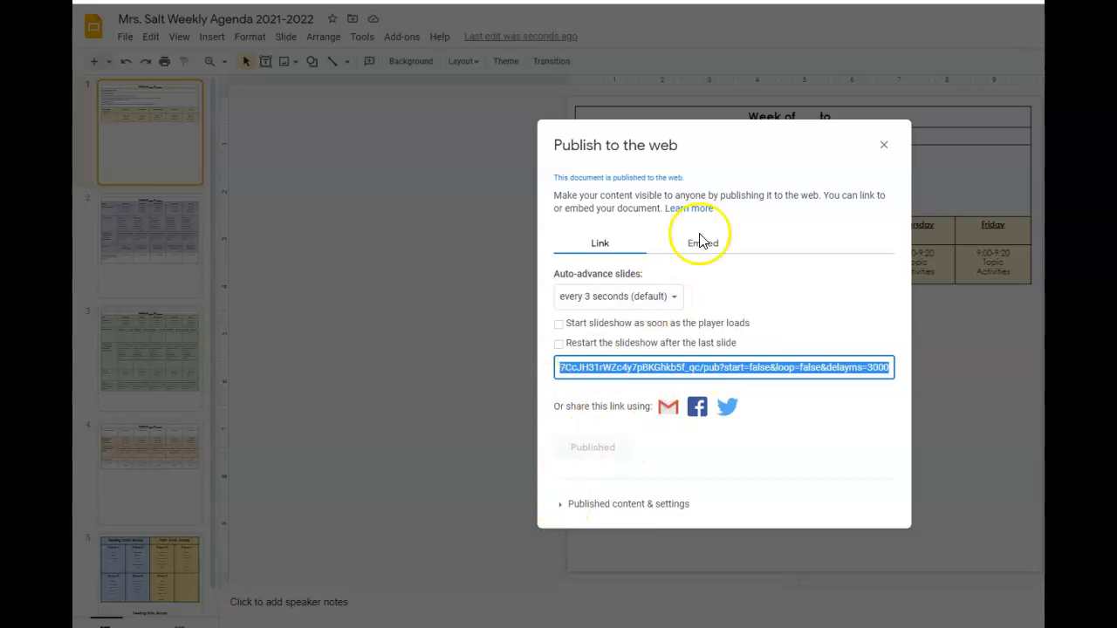
click(884, 148)
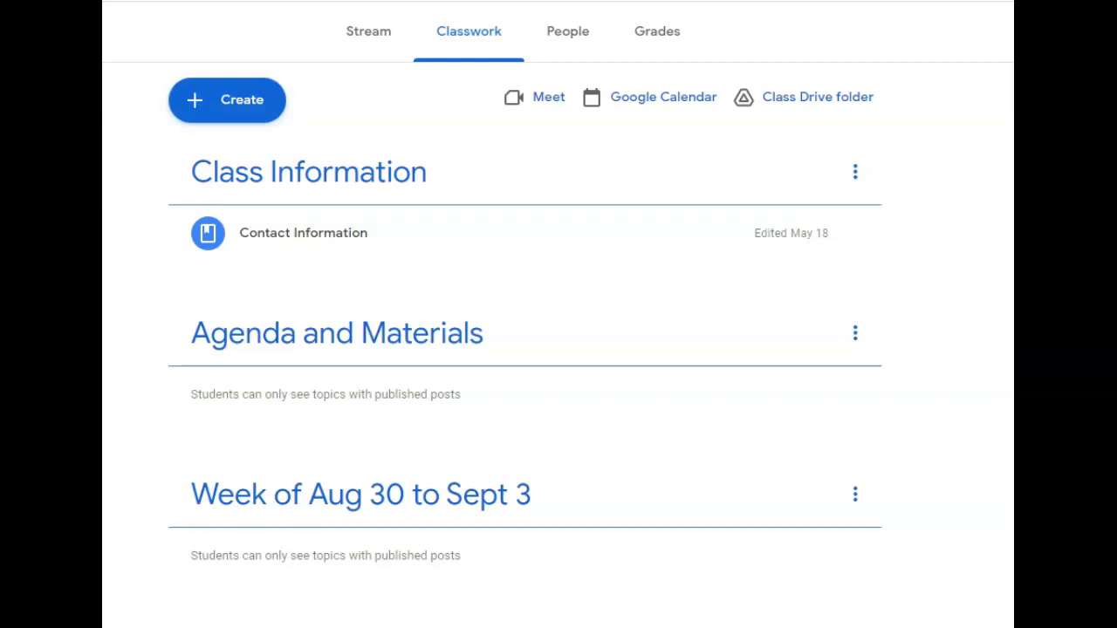
In Google Classroom, create a new classwork material and attach the published agenda link to it
click(248, 103)
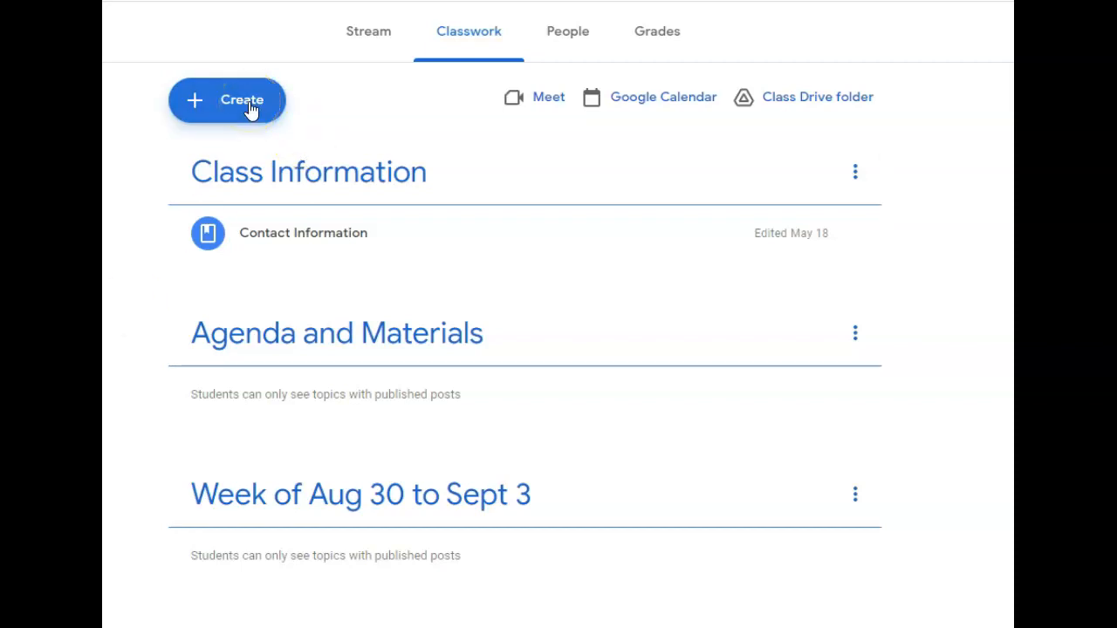
click(251, 297)
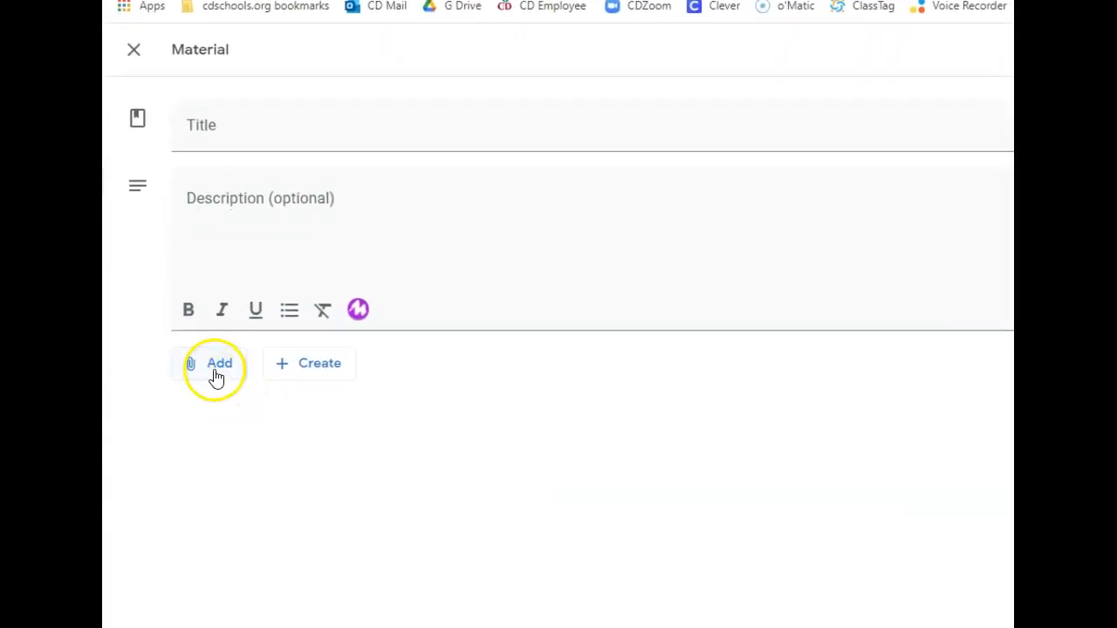
click(204, 375)
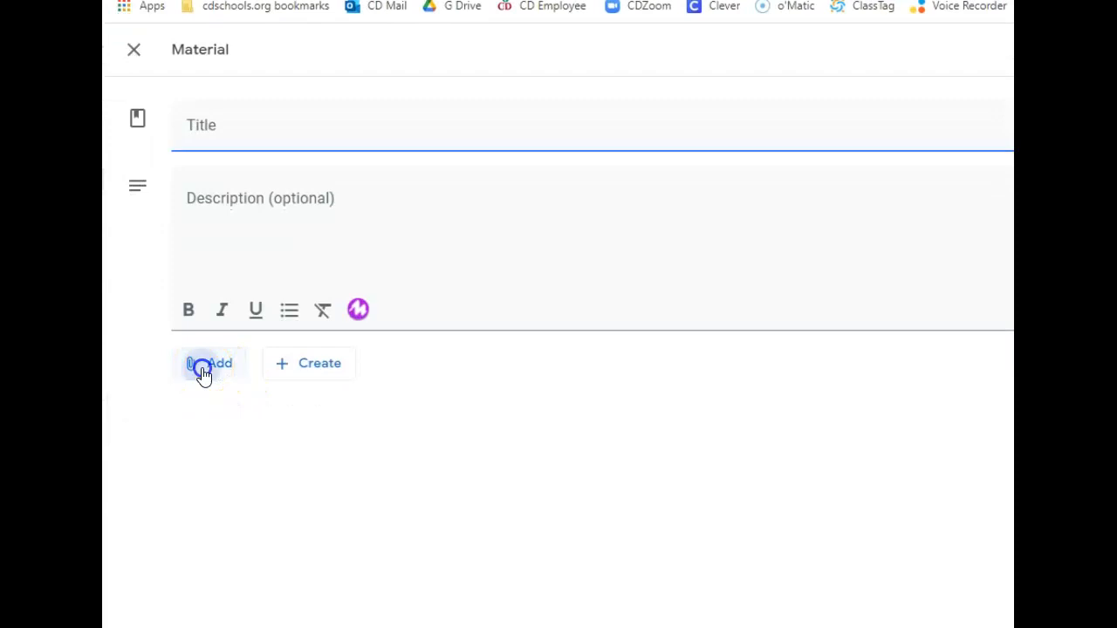
click(217, 436)
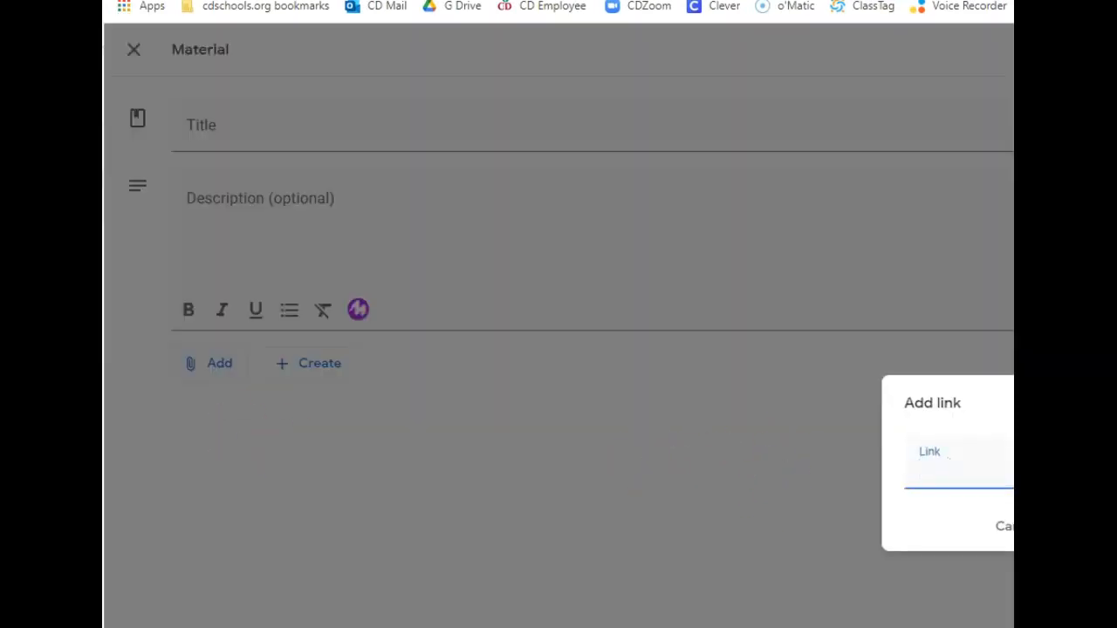
click(963, 465)
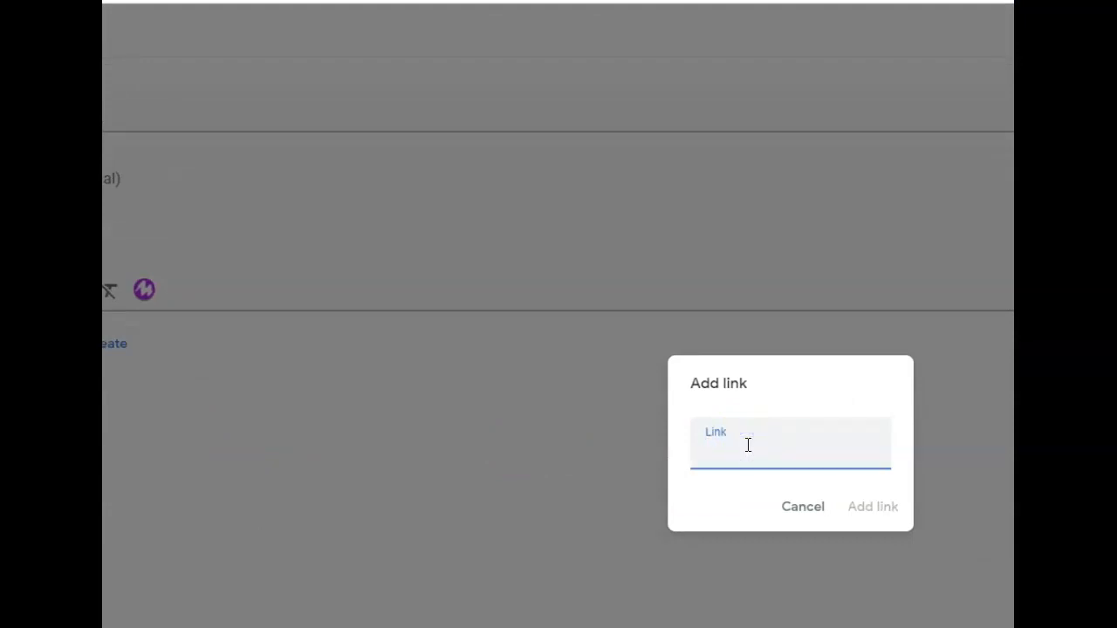
key(ctrl+v)
click(760, 480)
click(870, 510)
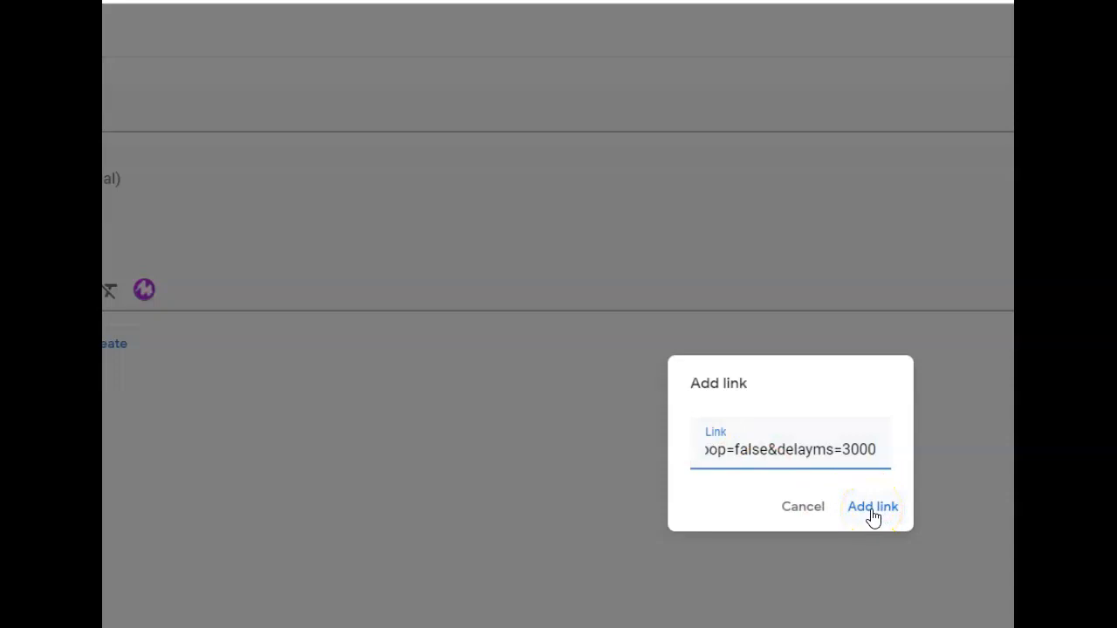
click(849, 508)
click(750, 450)
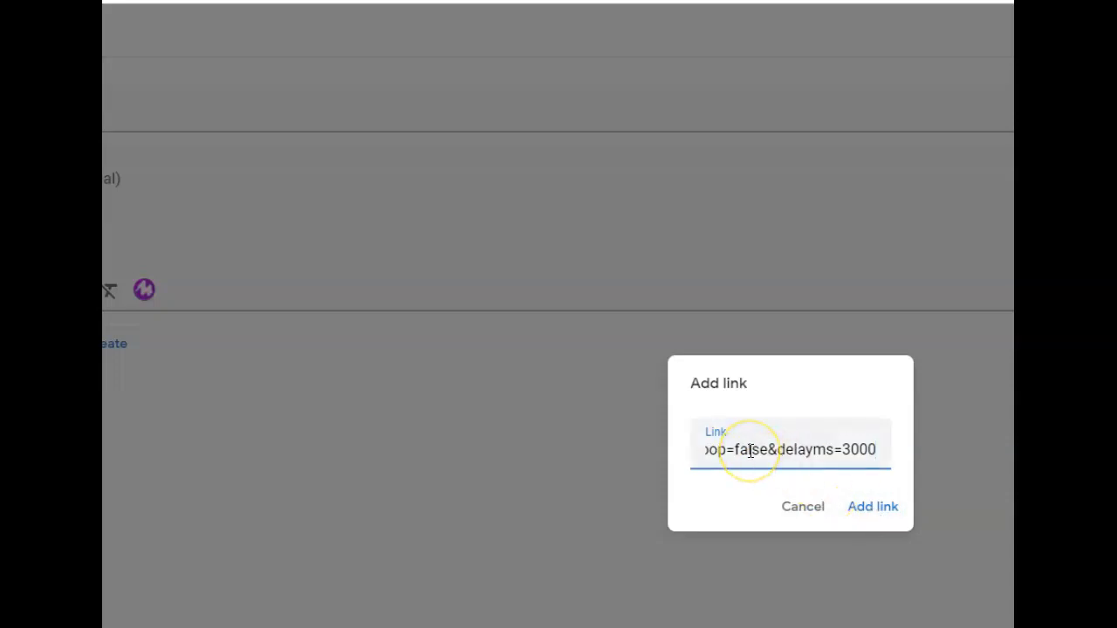
click(888, 510)
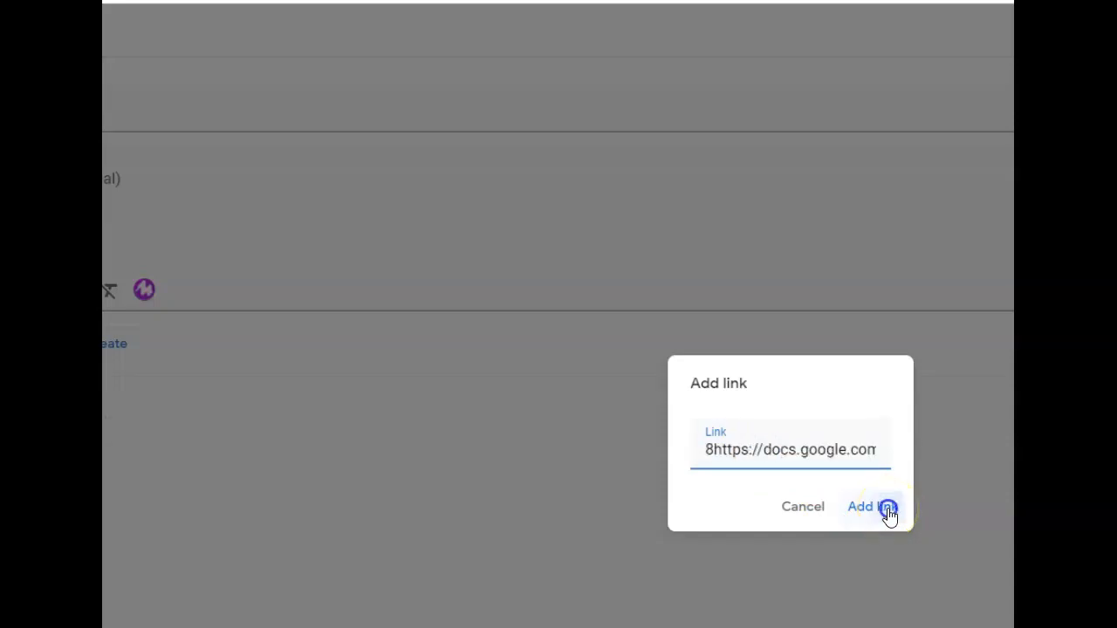
click(889, 513)
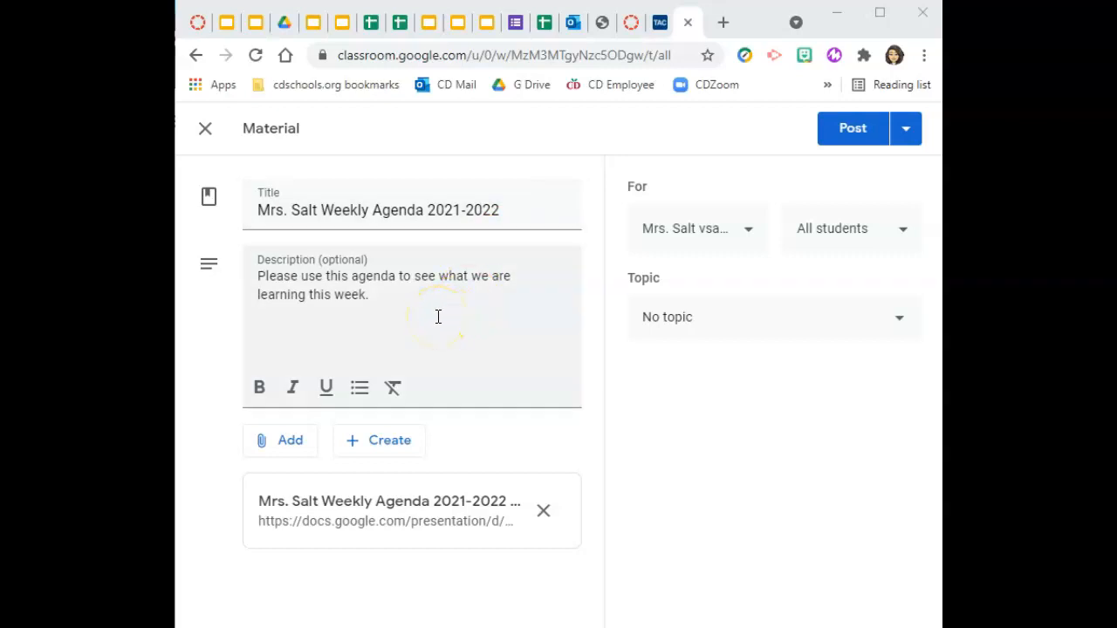
Assign the material to the "Agenda and Materials" topic and post it to all students
click(759, 329)
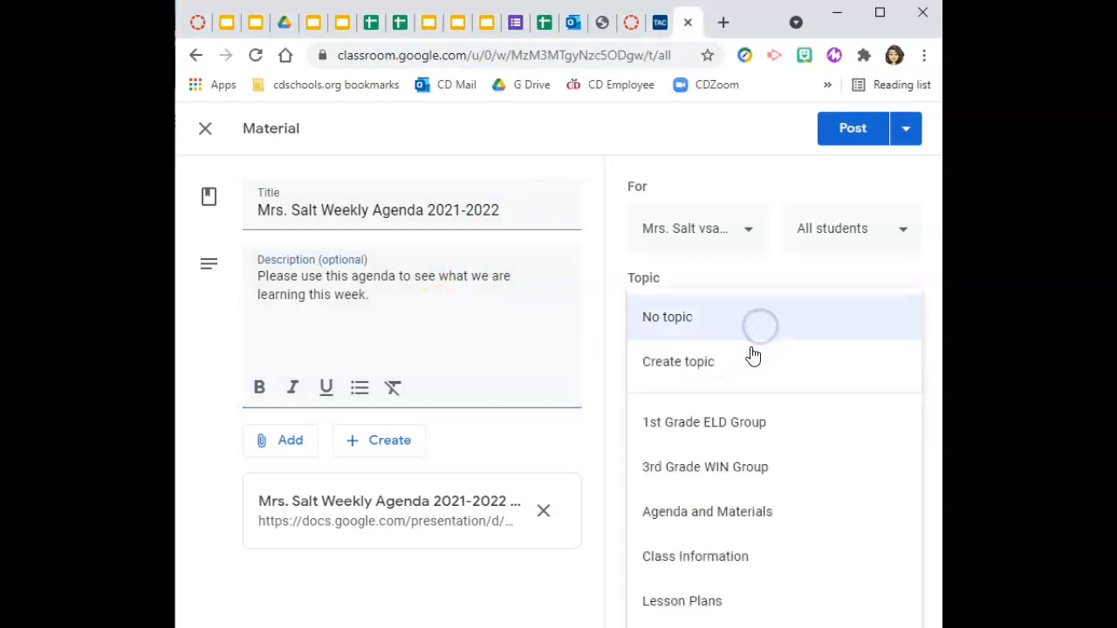
click(716, 511)
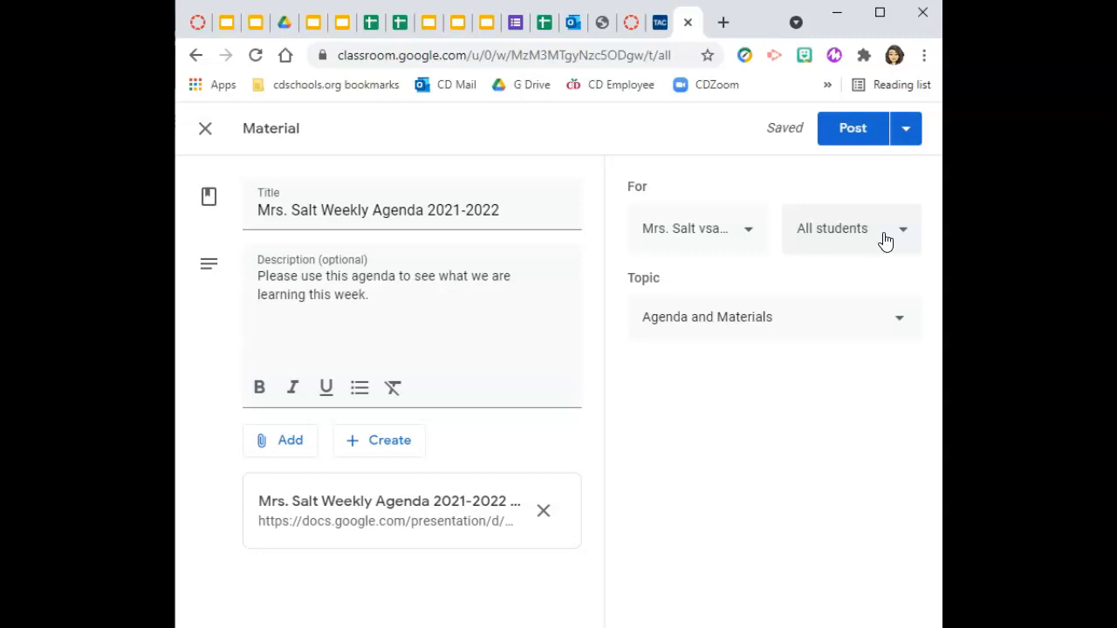
click(864, 140)
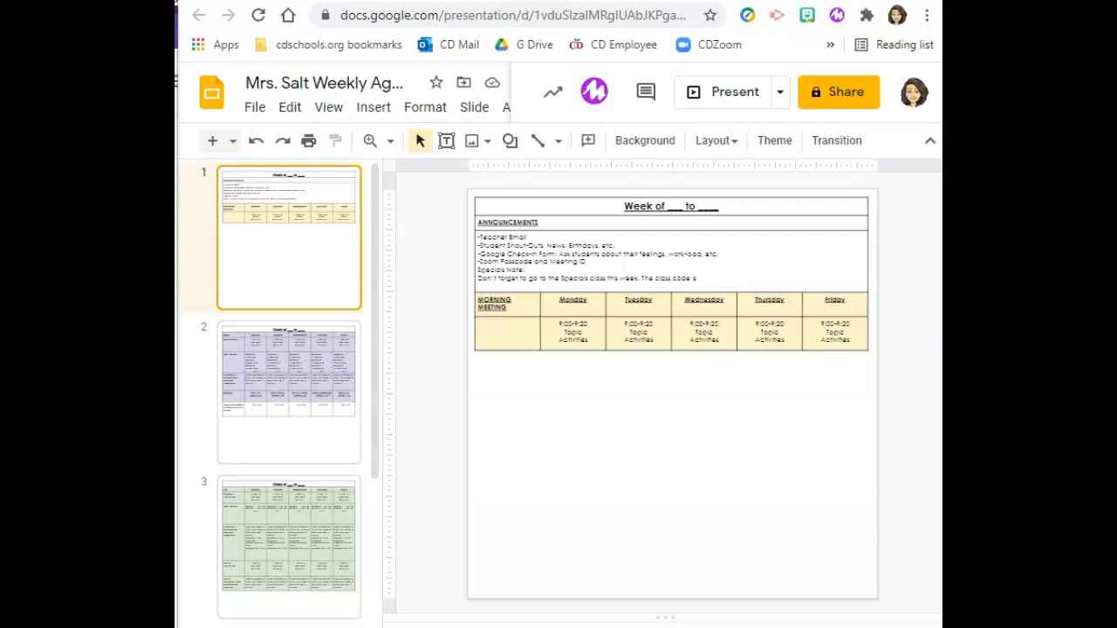
scroll(194, 309, down, 3)
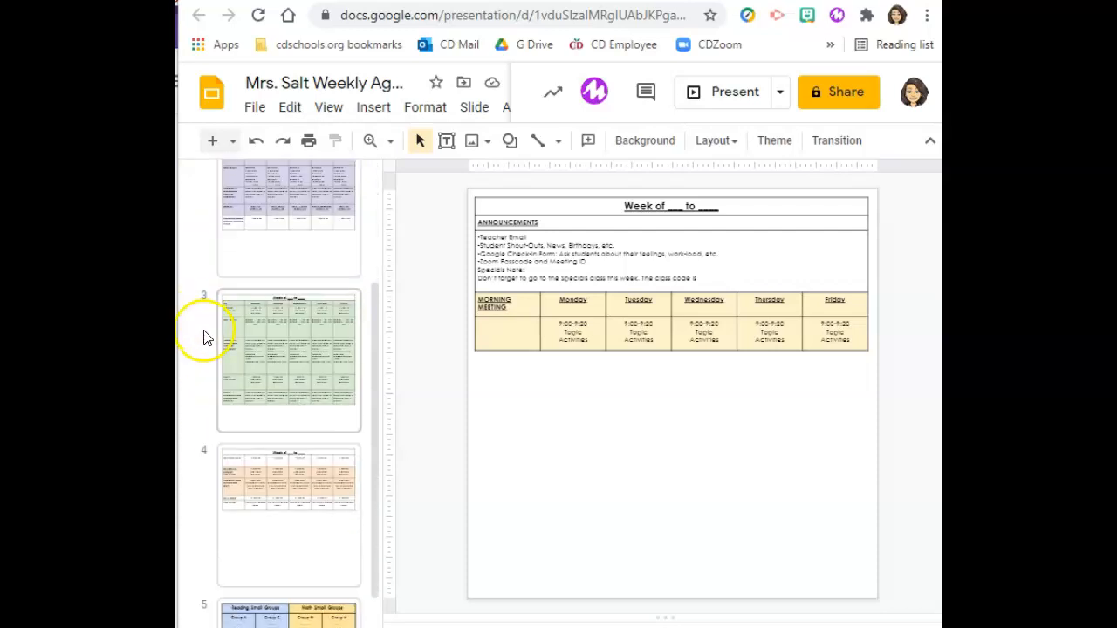
scroll(202, 440, up, 3)
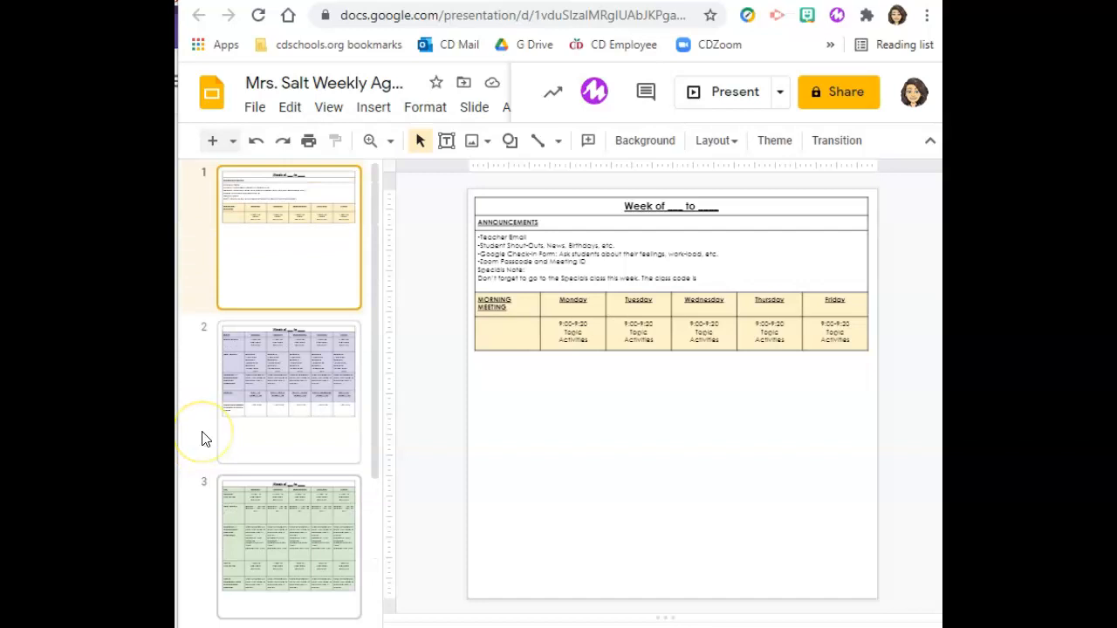